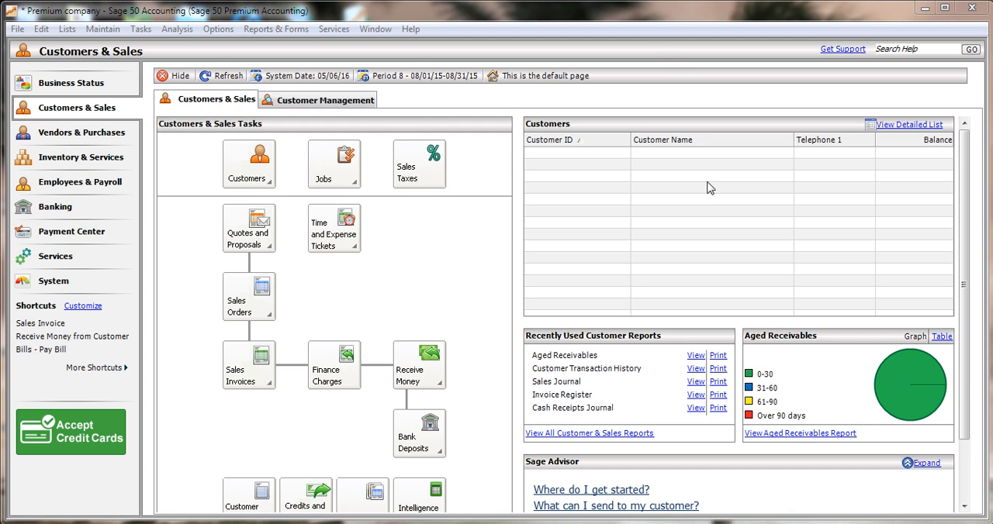
Start the Sage Drive company share wizard for Premium company
click(17, 31)
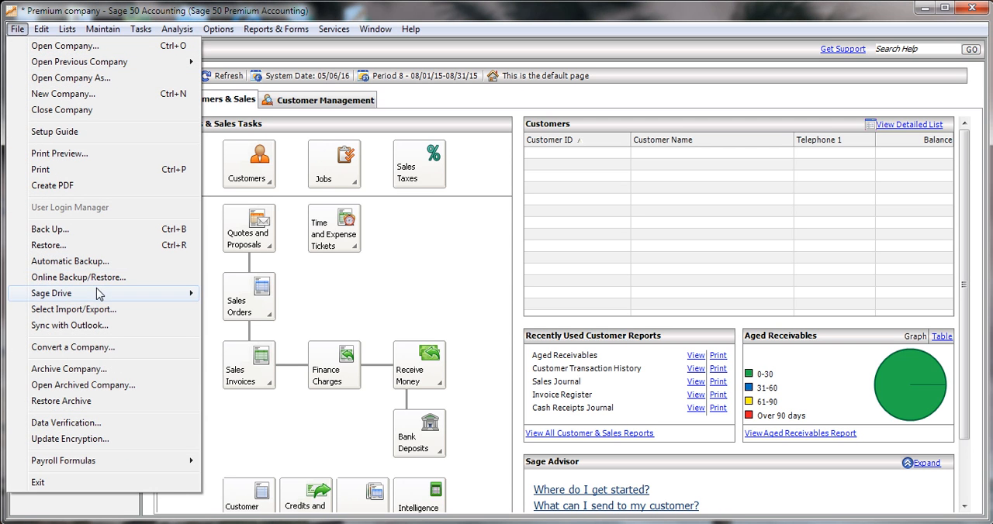
mouse_move(102, 293)
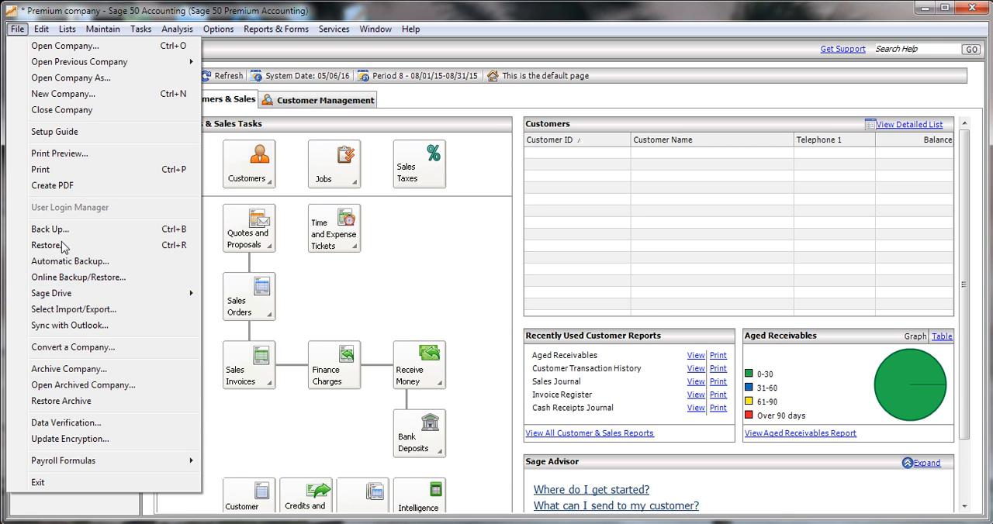
mouse_move(69, 299)
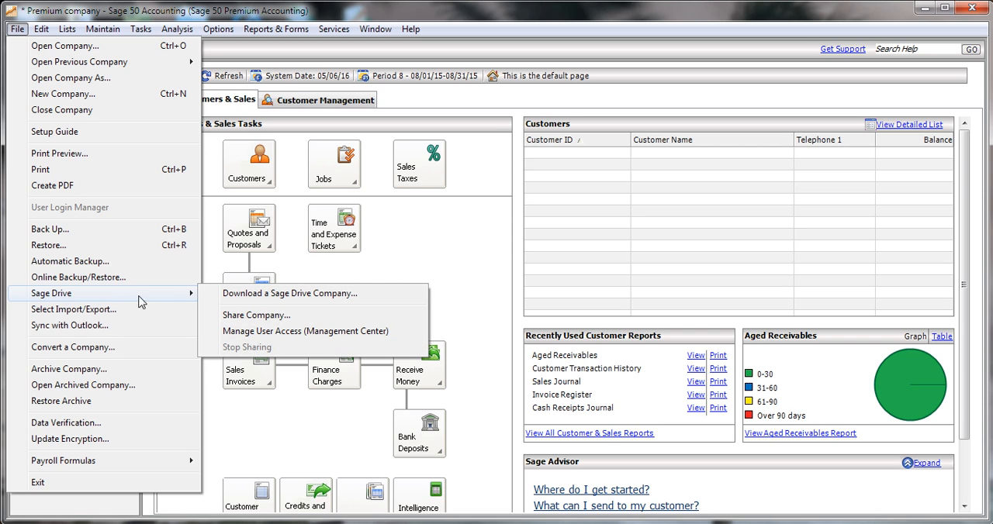
click(253, 316)
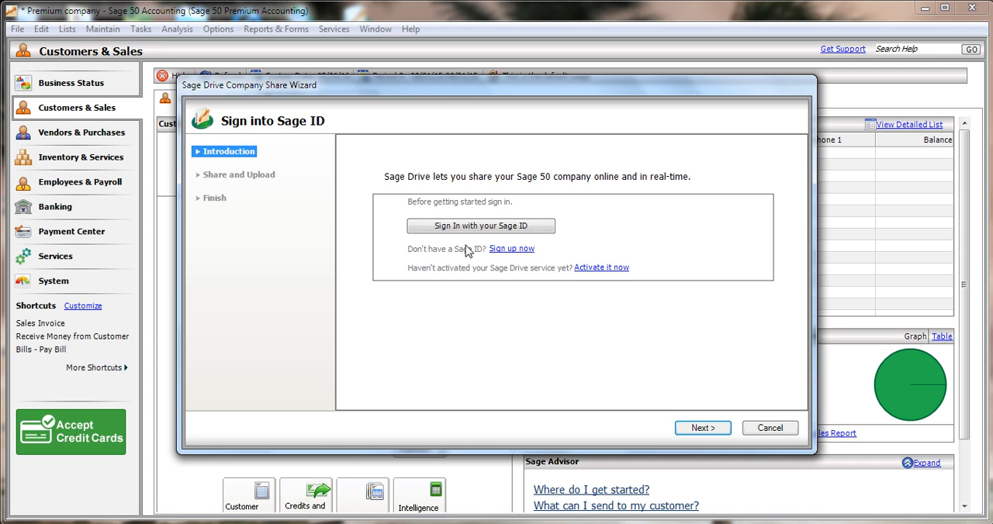
click(511, 249)
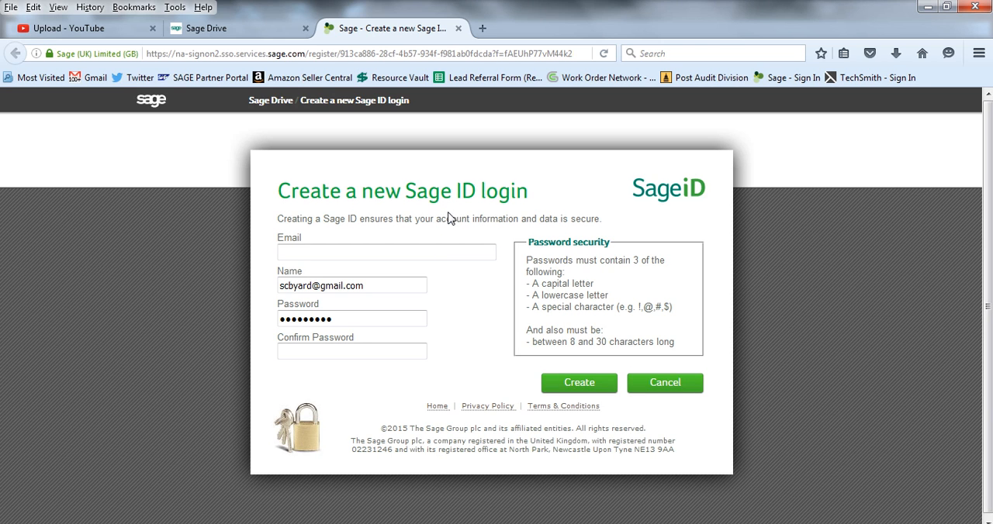
click(450, 249)
click(380, 286)
click(355, 349)
click(657, 390)
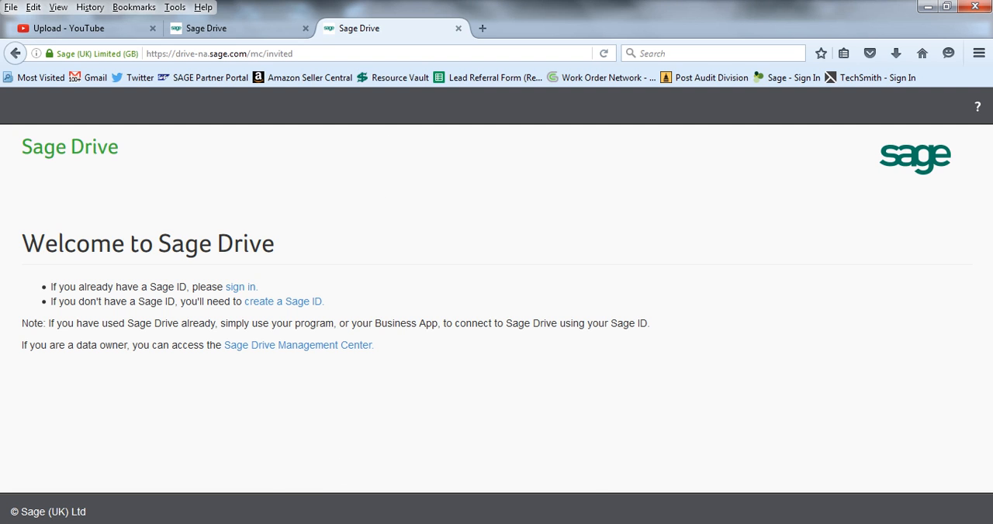
click(424, 523)
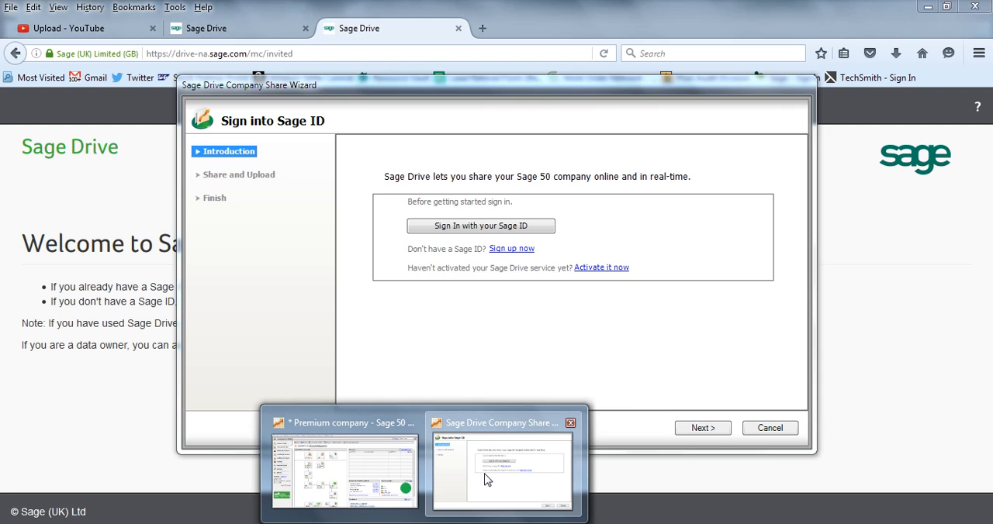
click(474, 499)
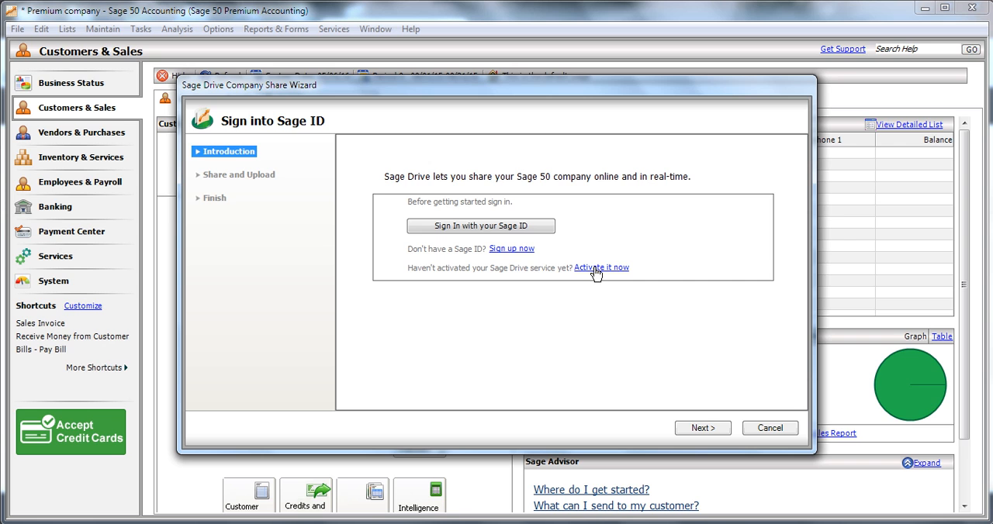
Sign in with the Sage ID by entering the account password, and allow Sage 50 US to access Sage Drive US
click(490, 228)
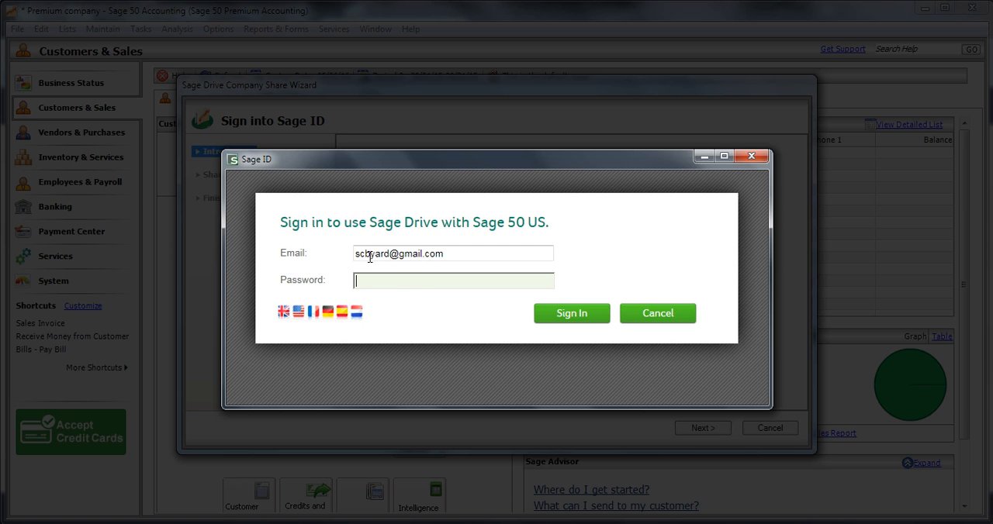
click(406, 282)
text(•••••••••)
click(567, 311)
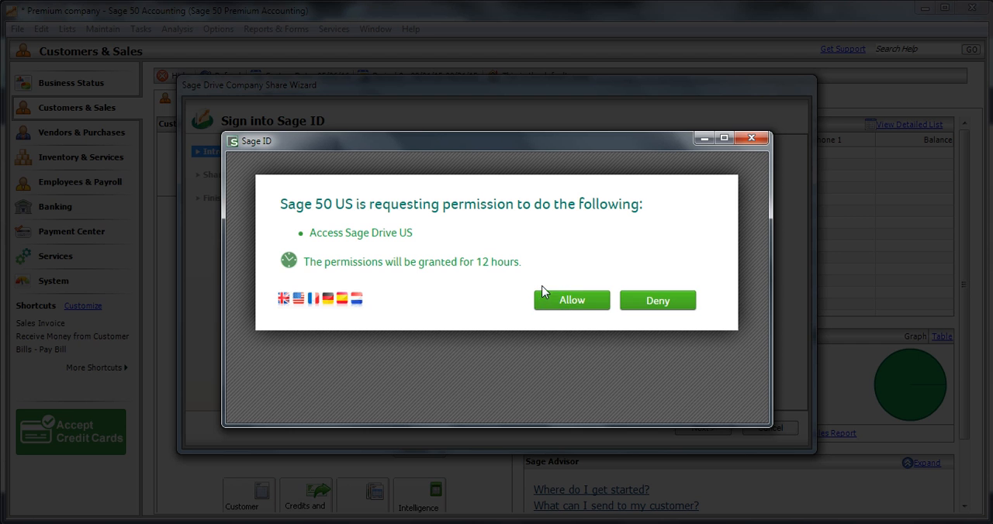
click(588, 303)
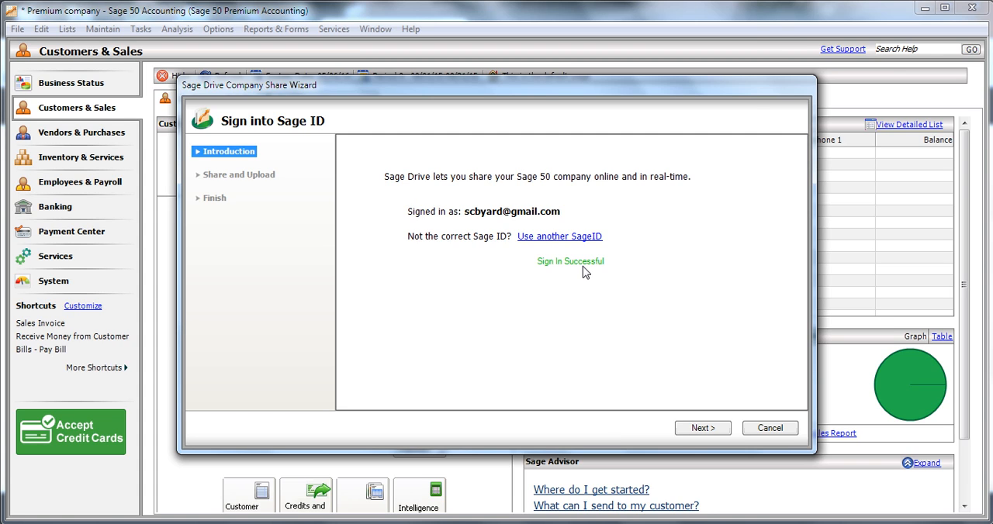
Back up the company data before sharing as Premium company-050616.ptb in the Backup folder, replacing the existing file
click(686, 431)
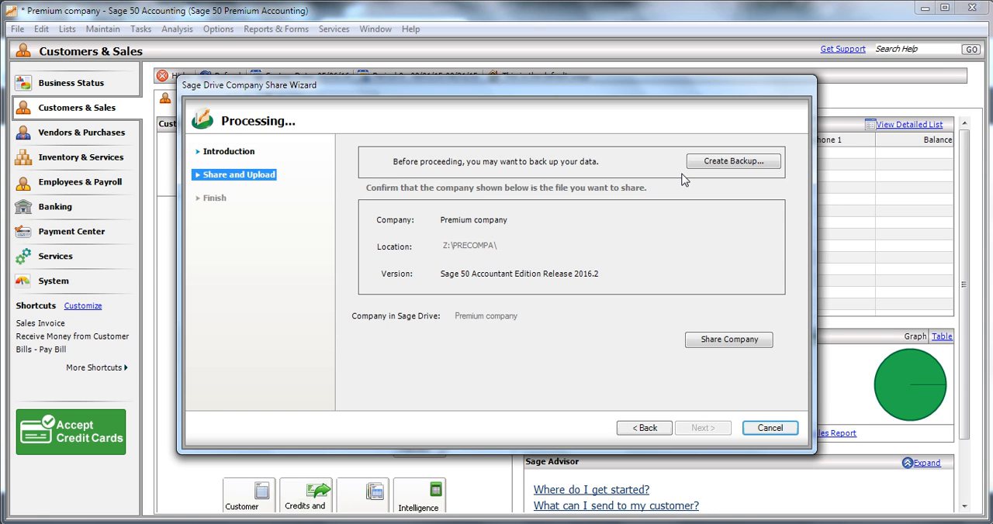
click(737, 161)
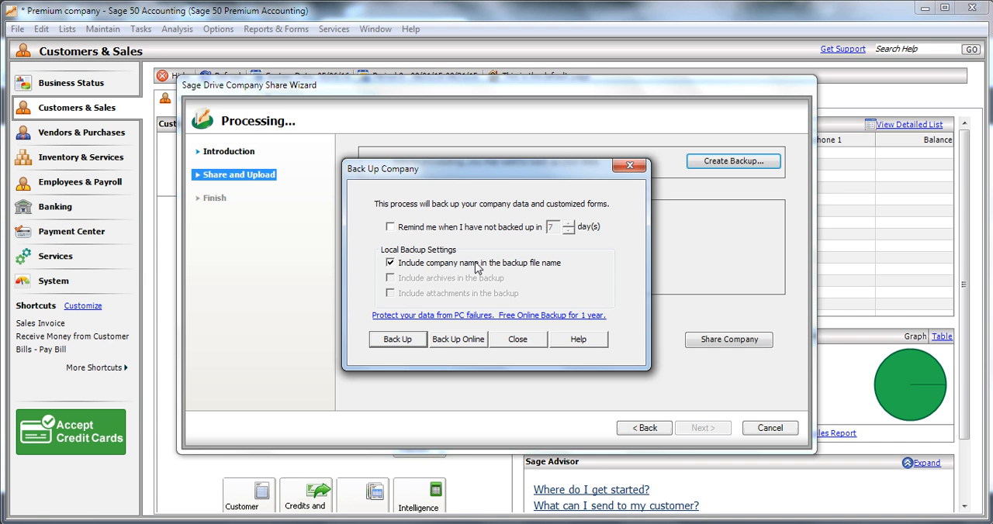
click(397, 339)
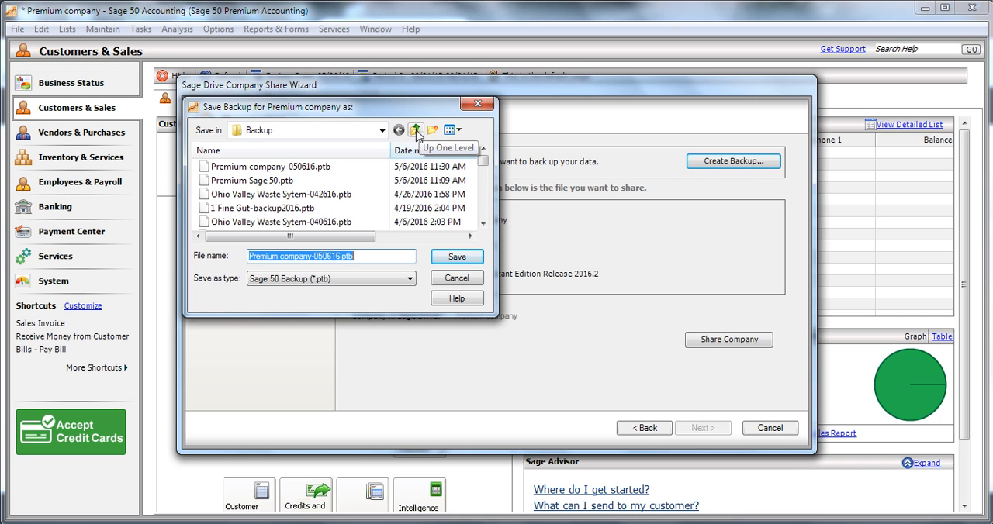
click(416, 130)
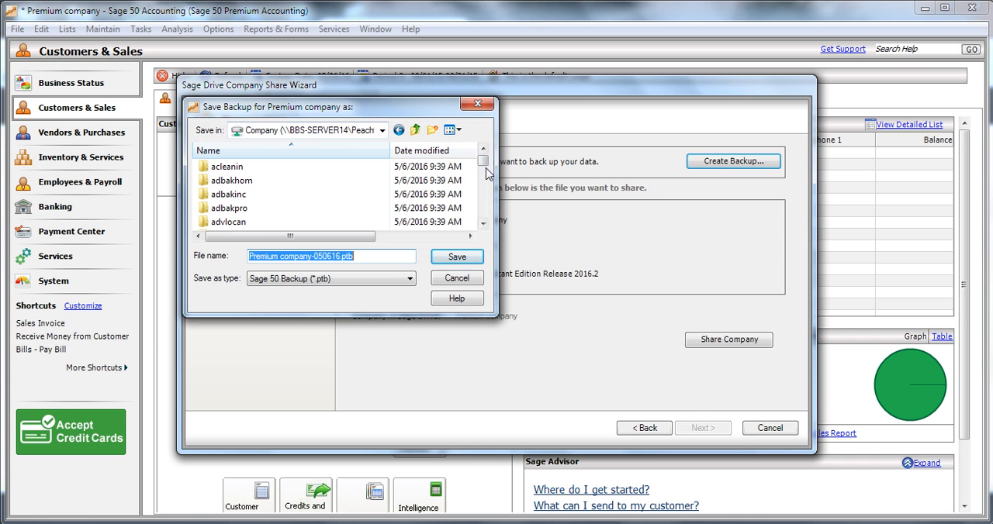
drag(487, 166, 486, 169)
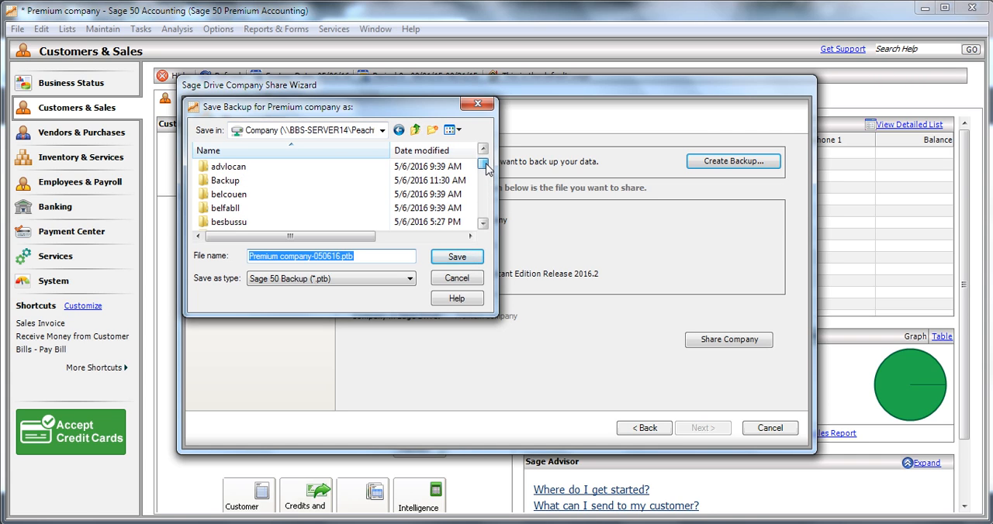
double_click(224, 181)
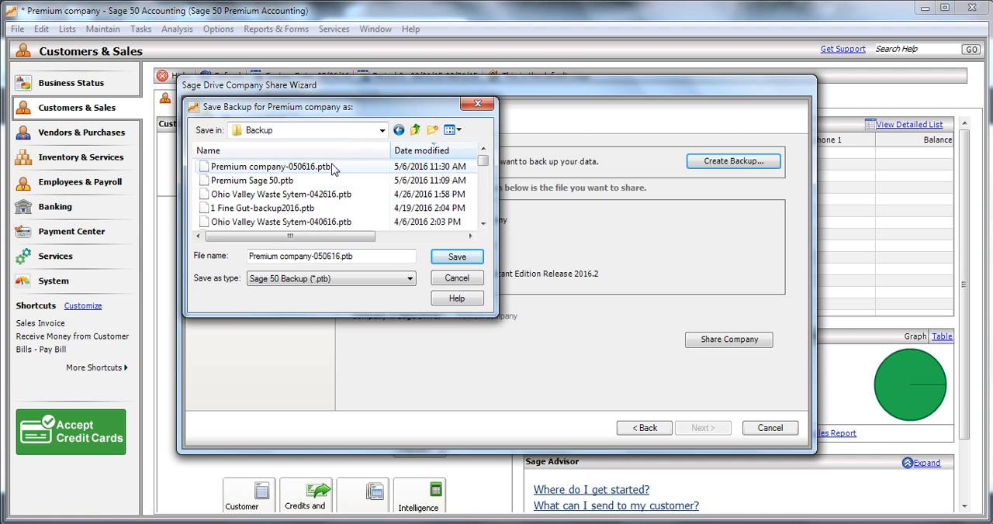
click(465, 259)
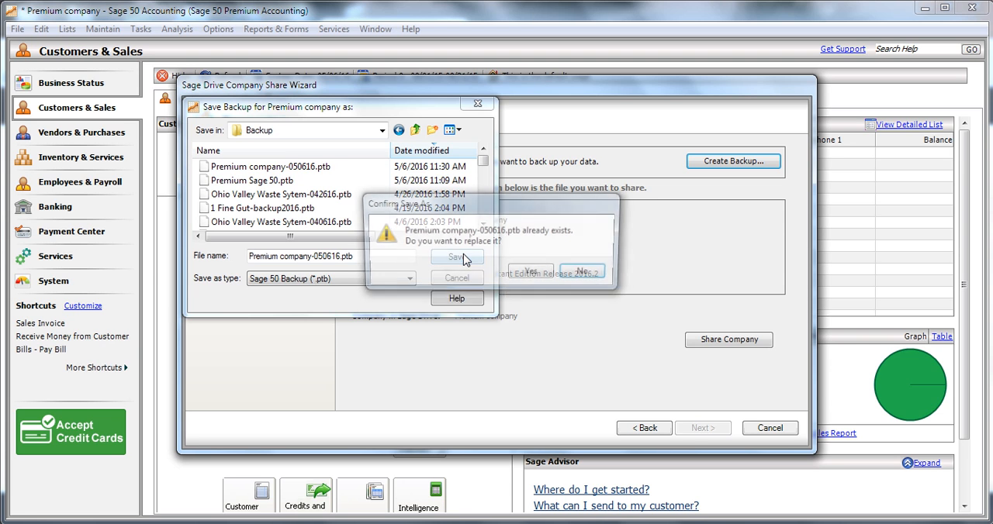
click(533, 273)
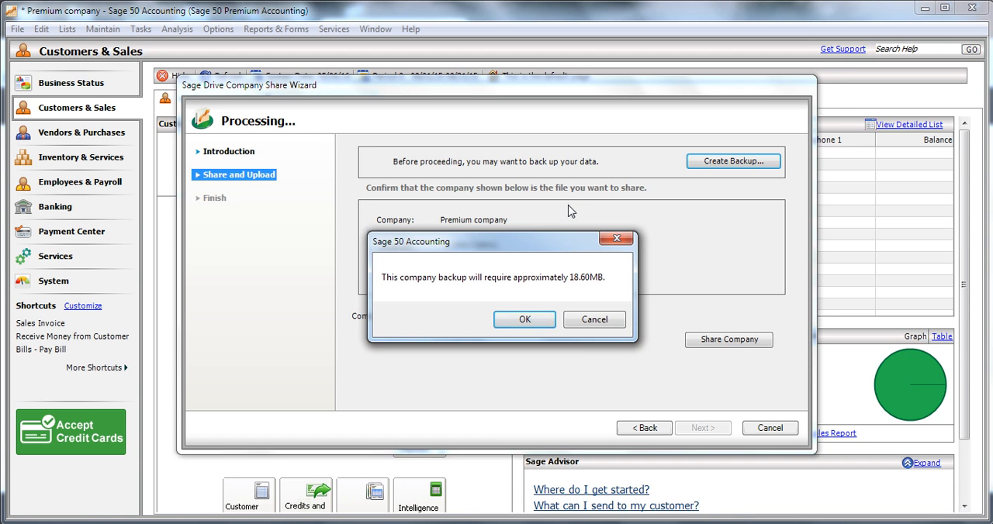
click(503, 320)
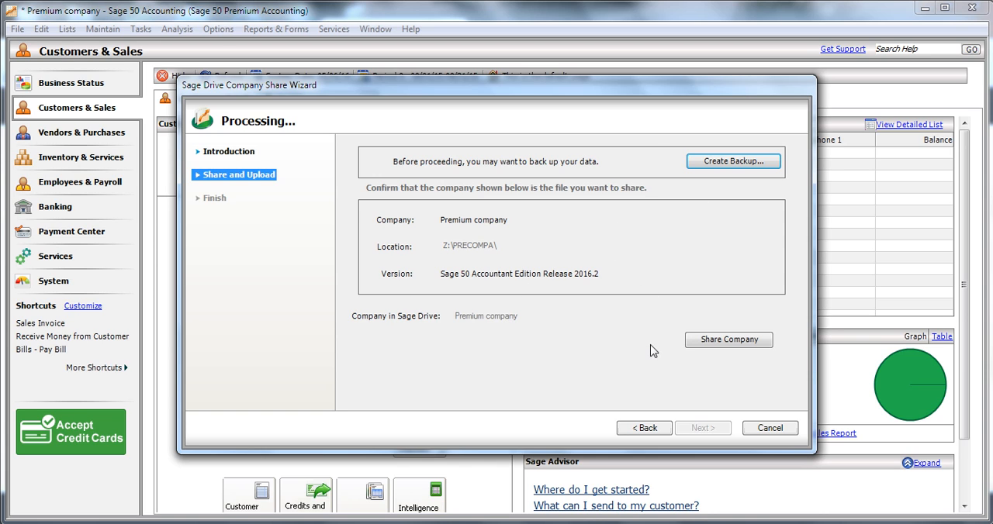
Share Premium company to Sage Drive, finish the wizard after the upload, and dismiss the welcome message
click(732, 341)
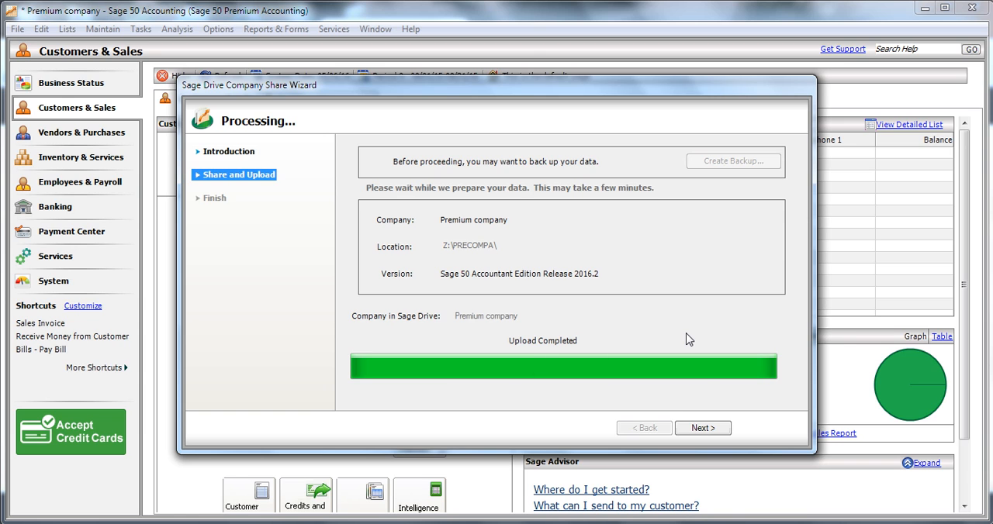
click(704, 429)
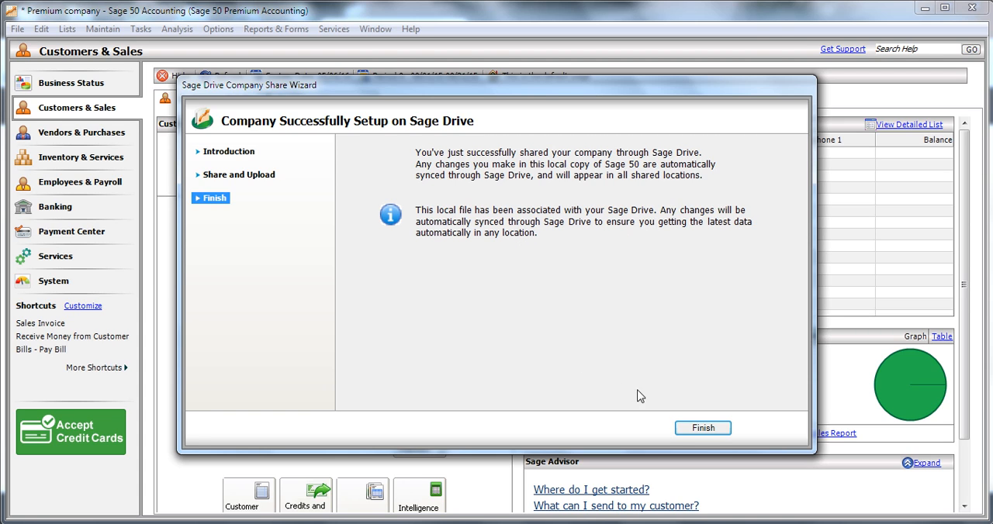
click(698, 430)
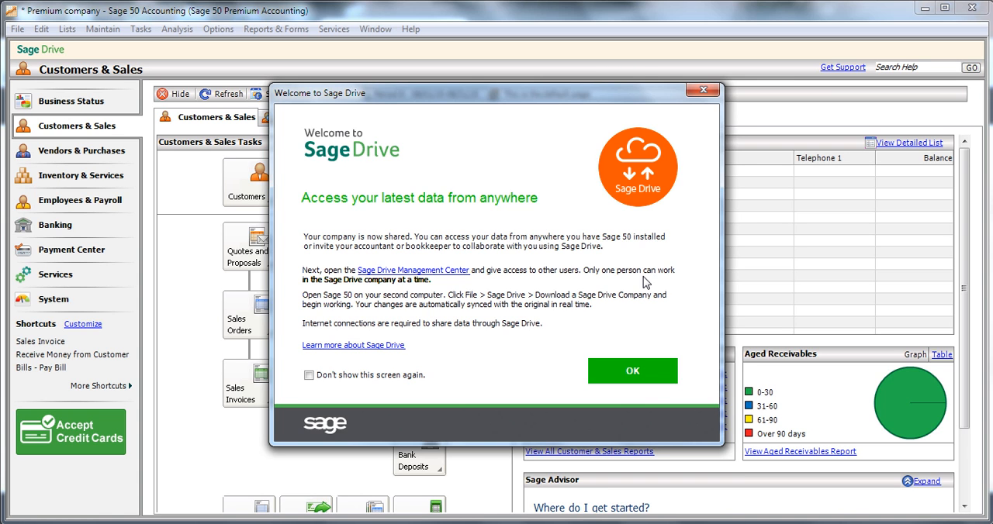
click(616, 371)
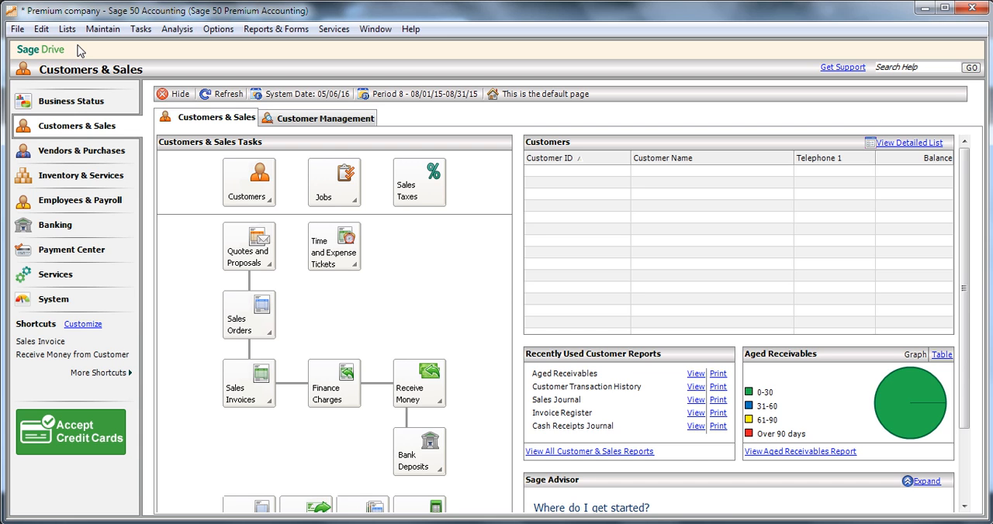
Open the Sage Drive Management Center for managing user access and sign in with the prefilled Sage ID details
click(17, 31)
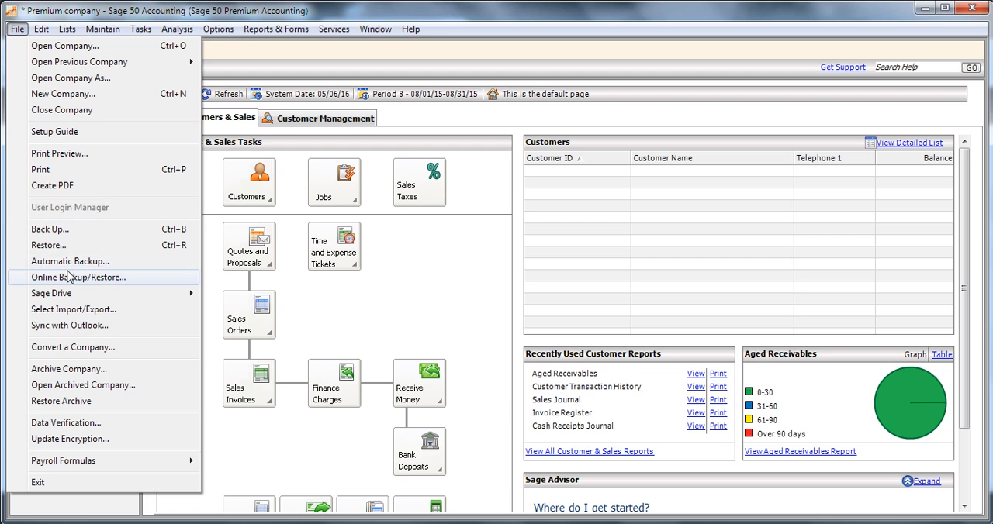
mouse_move(87, 296)
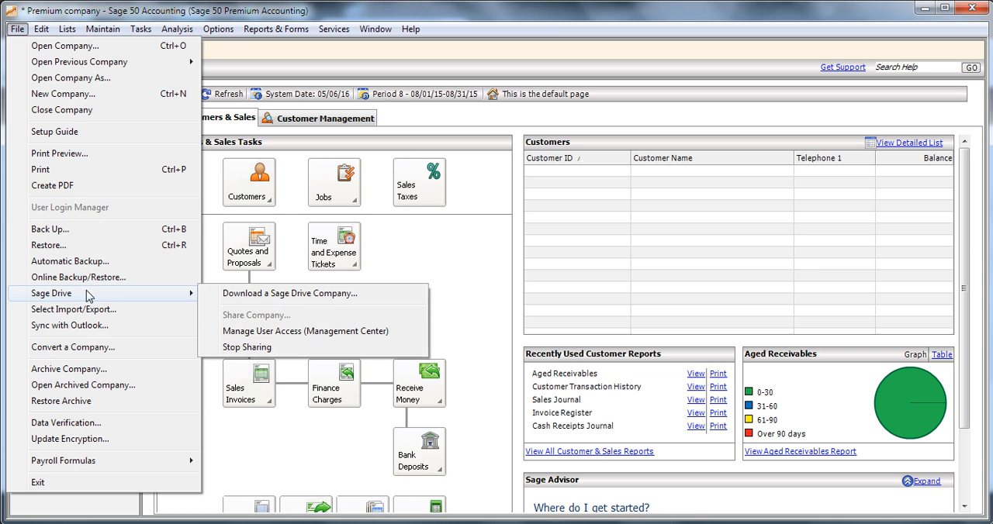
click(256, 335)
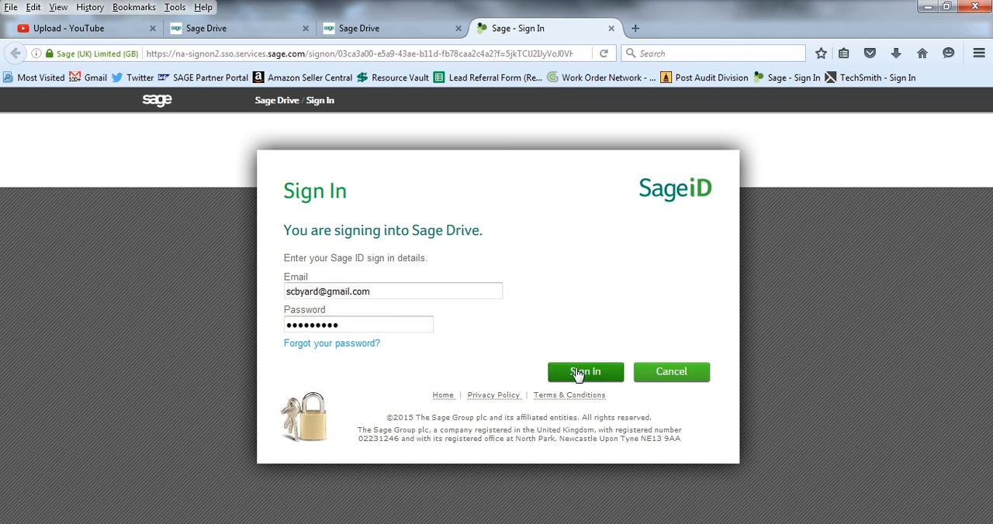
click(609, 375)
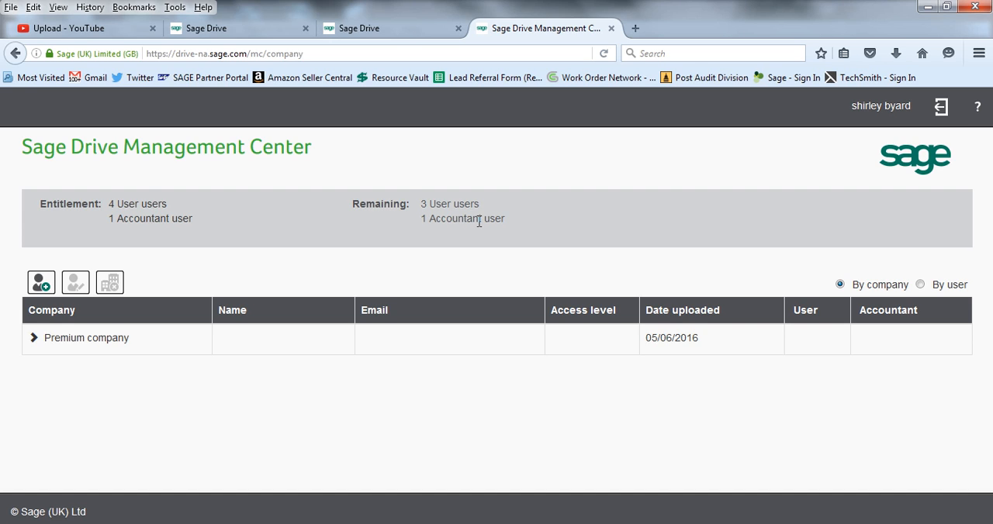
Examine the form for adding a user, including its access level choices, and cancel it without saving
click(45, 287)
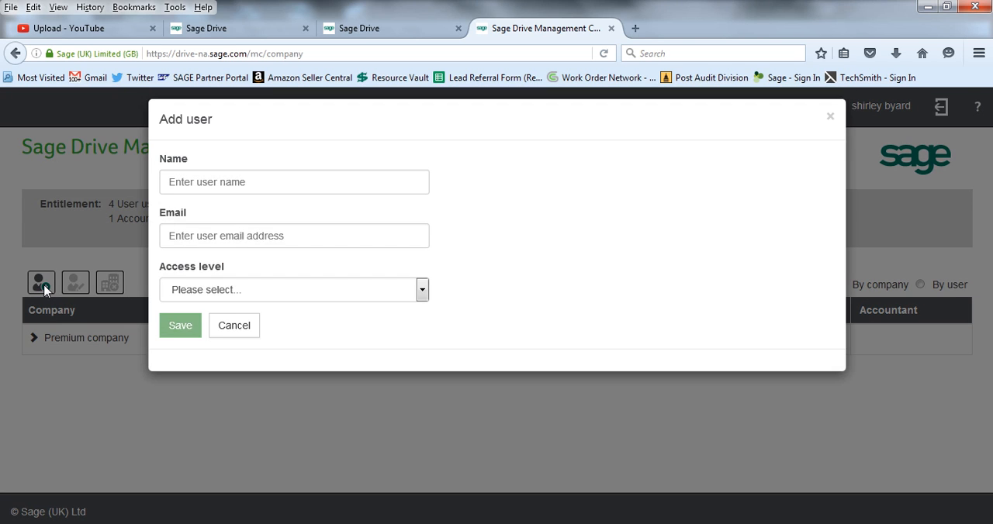
click(253, 186)
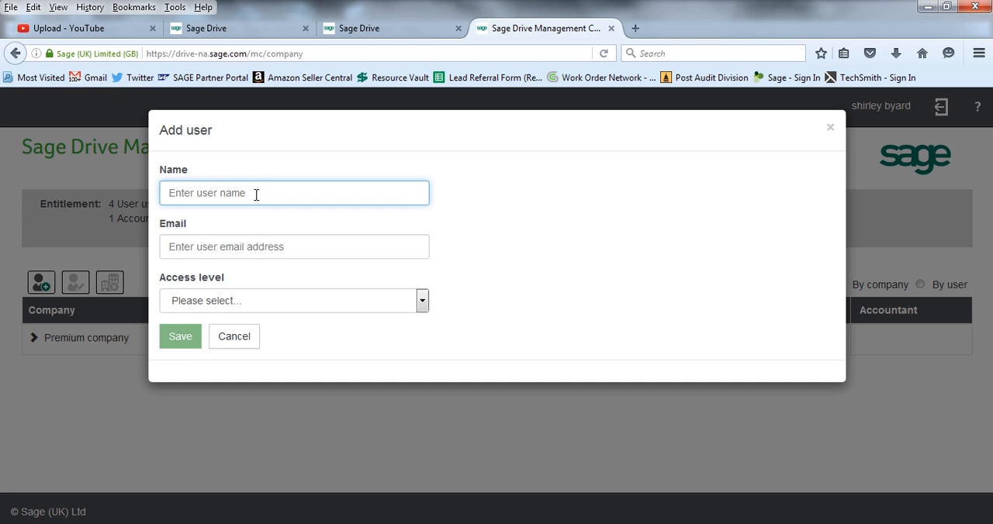
click(422, 302)
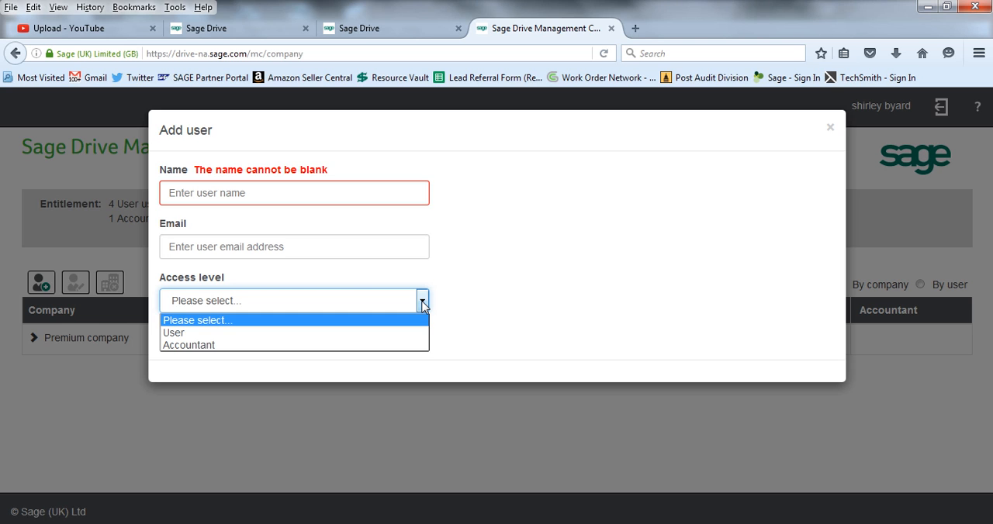
click(422, 307)
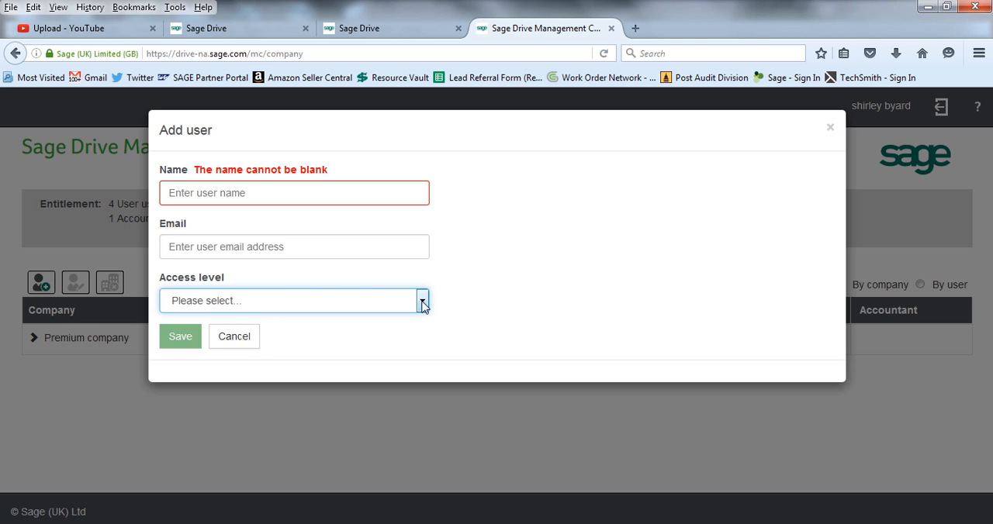
click(232, 341)
click(233, 341)
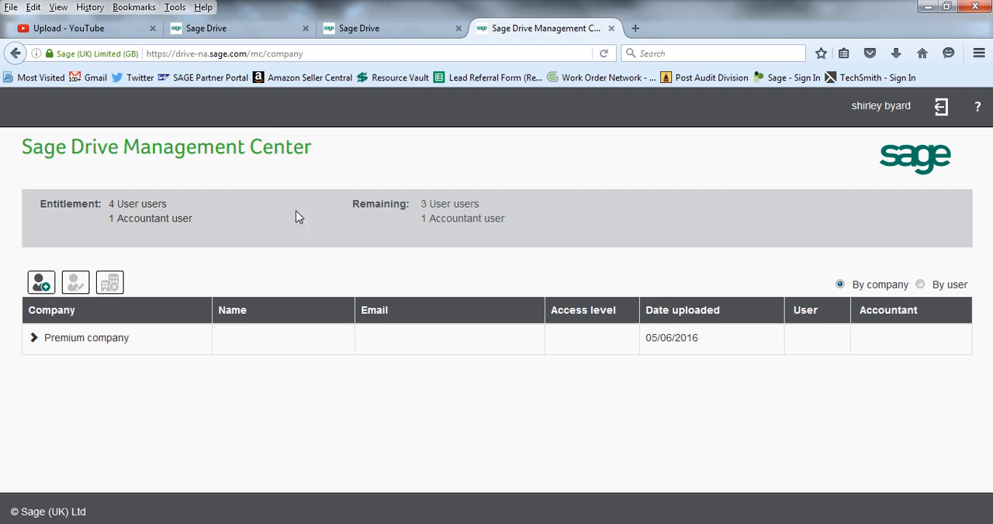
Switch back to Sage 50 Accounting and stop sharing Premium company through Sage Drive, accepting that invited users lose access
key(alt+Tab)
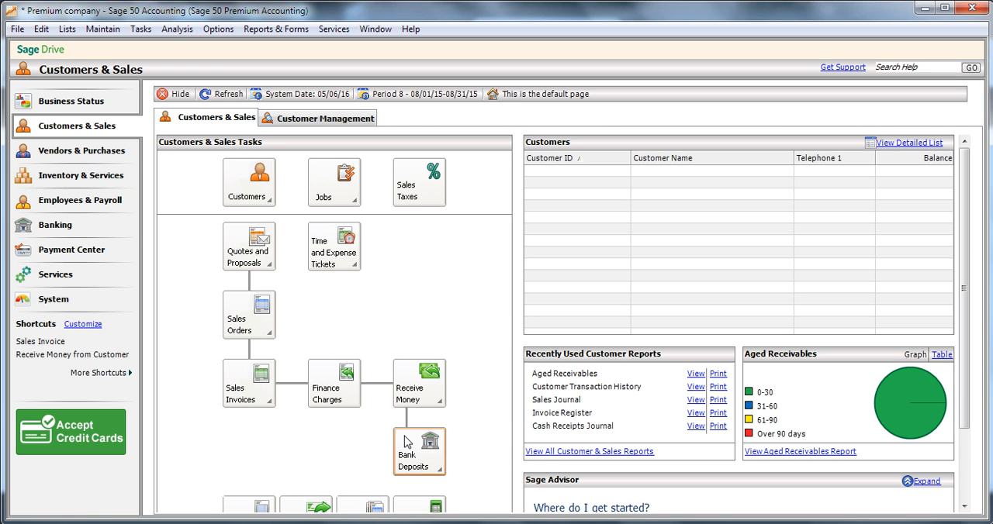
click(15, 29)
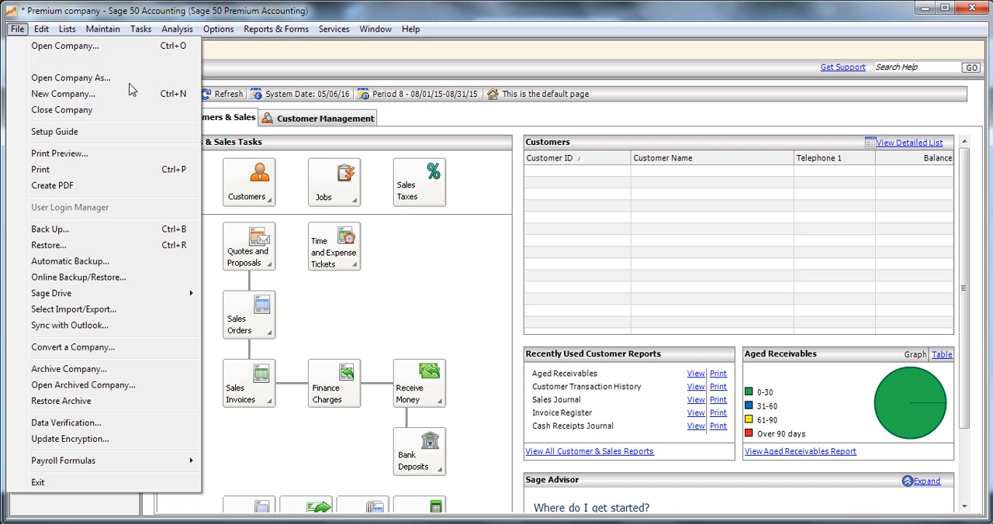
mouse_move(186, 296)
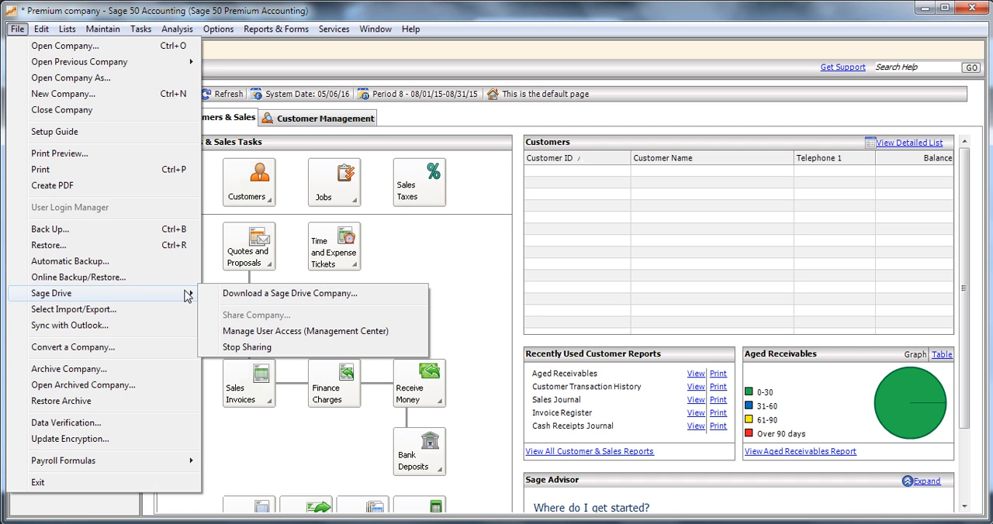
click(259, 349)
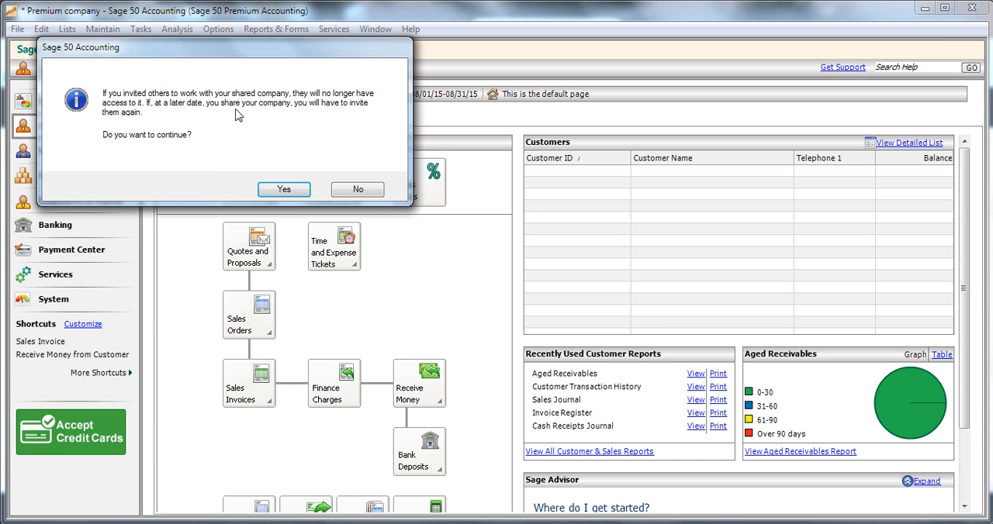
drag(227, 56, 333, 78)
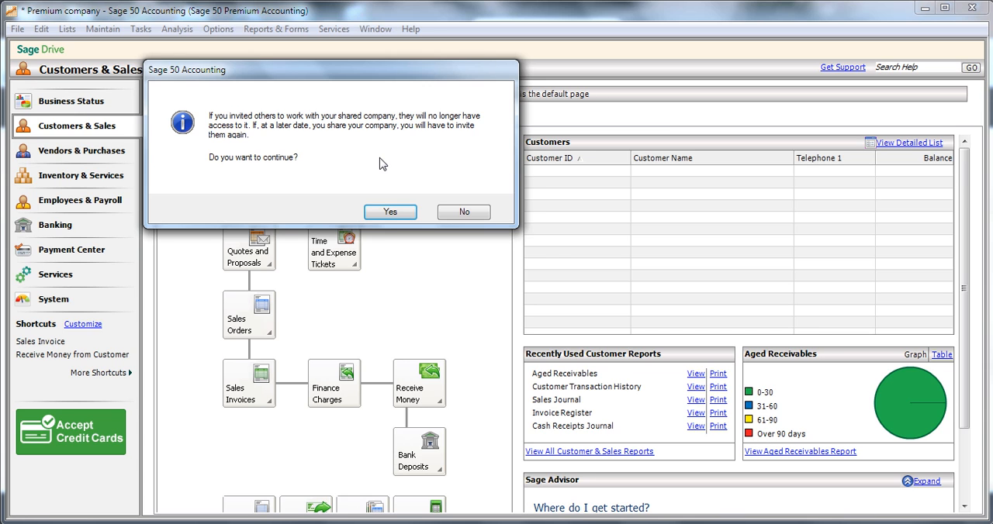
click(400, 214)
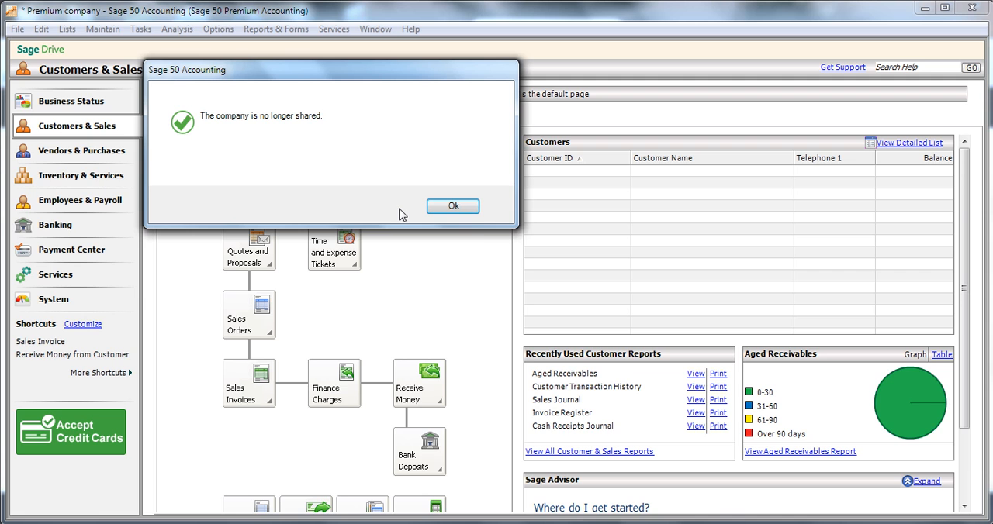
click(451, 207)
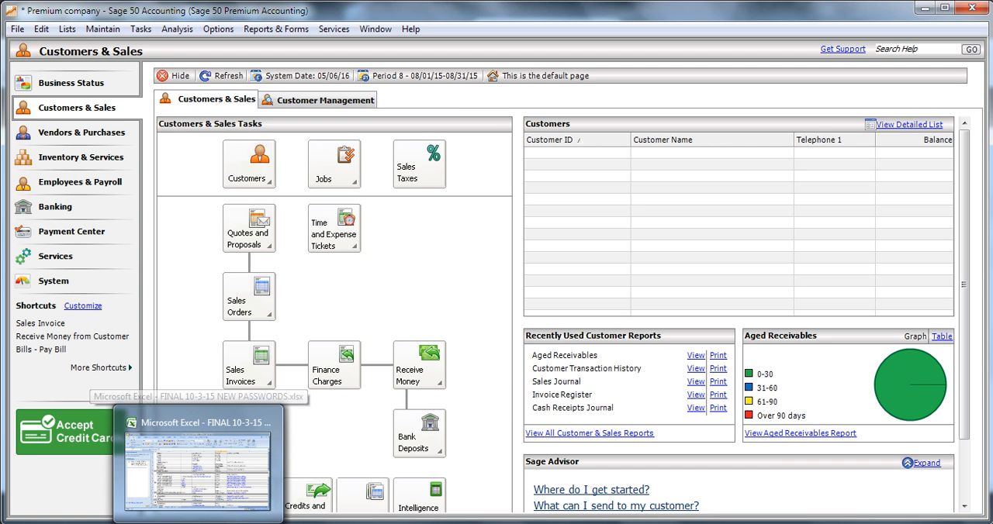
Switch to Windows Live Photo Gallery to show the presenter's closing image, end shot2.jpg
click(237, 523)
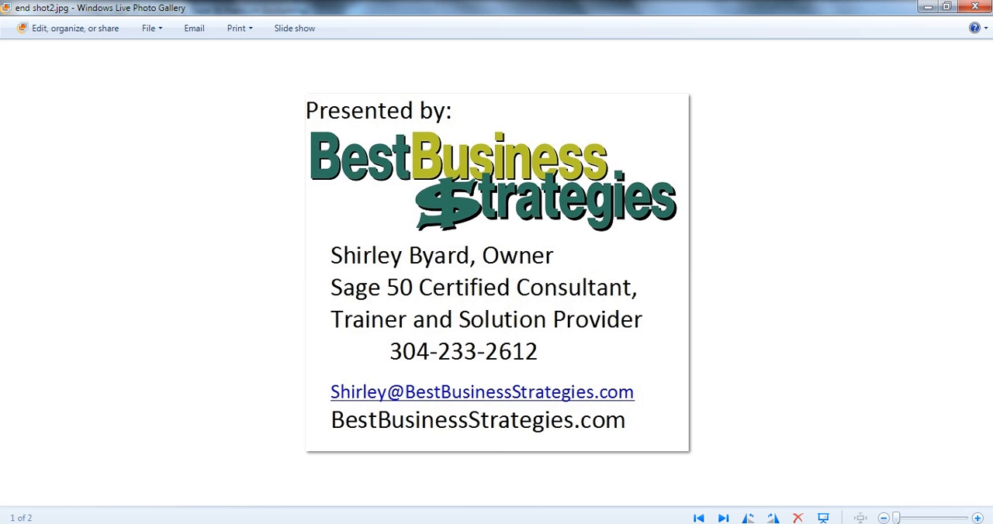